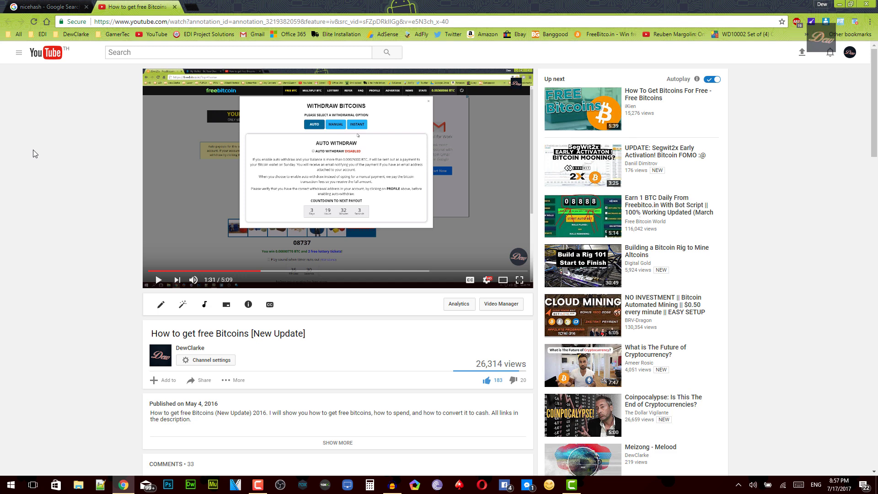
Step: Search the uploader's channel for 'bitcoins' and play 'How to get free Bitcoins [REAL NO SCAM]' from 0:17
click(190, 347)
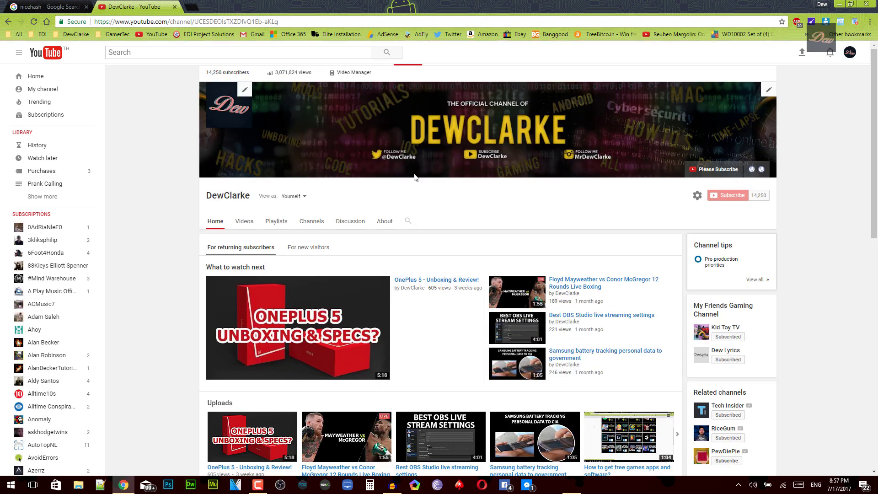
click(407, 221)
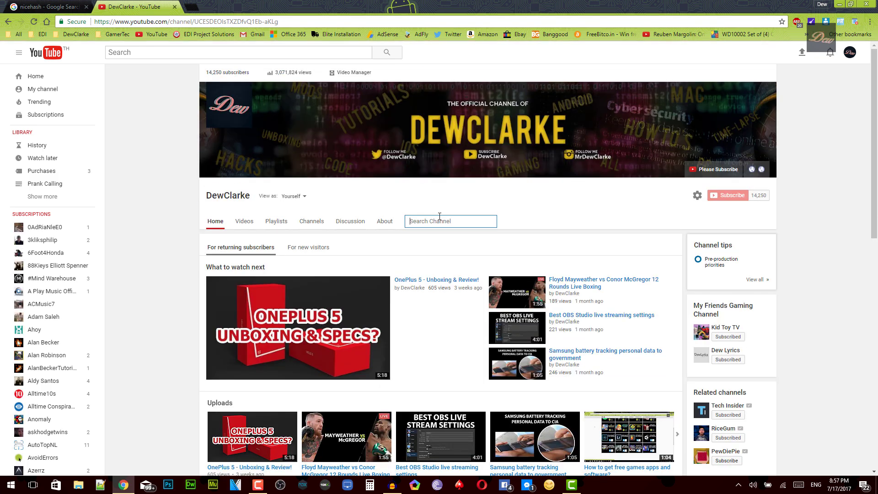
text(bitcoins)
key(Return)
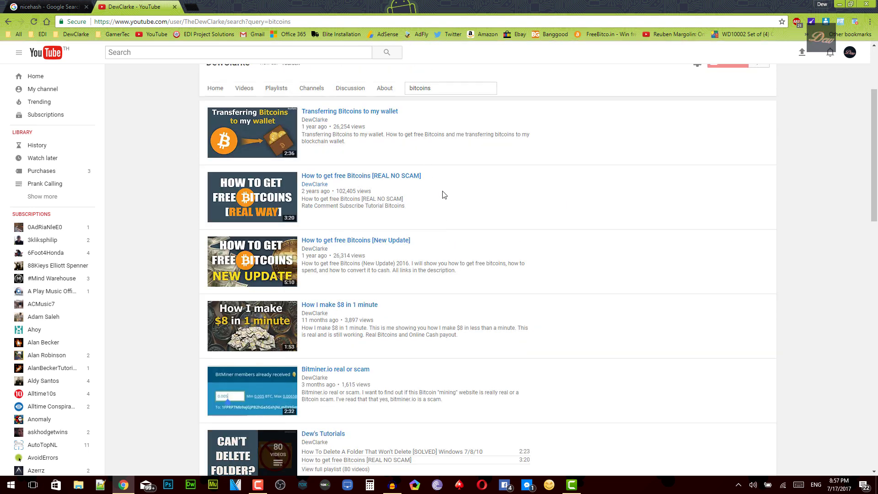
click(411, 178)
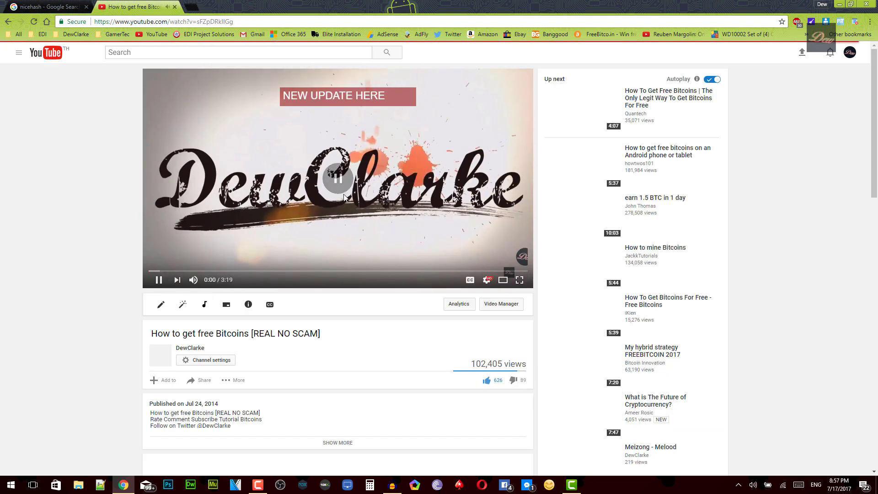
click(181, 271)
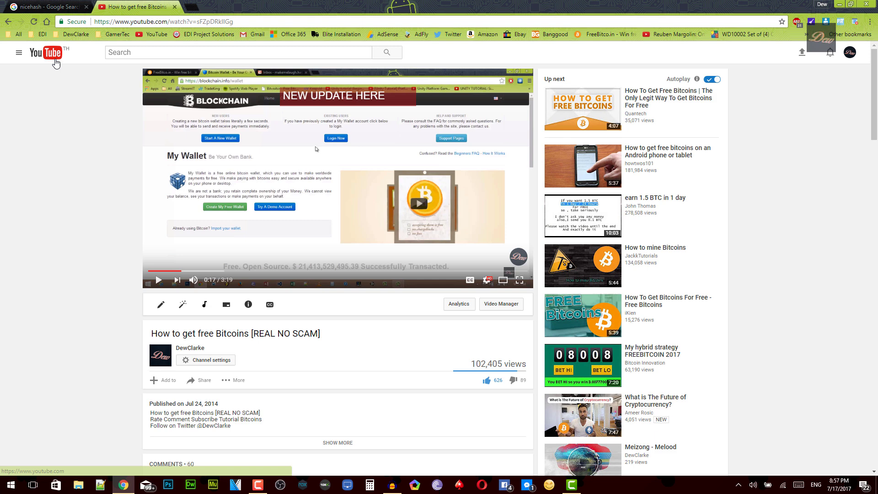
Step: Switch to the 'nicehash - Google Search' results tab
click(65, 5)
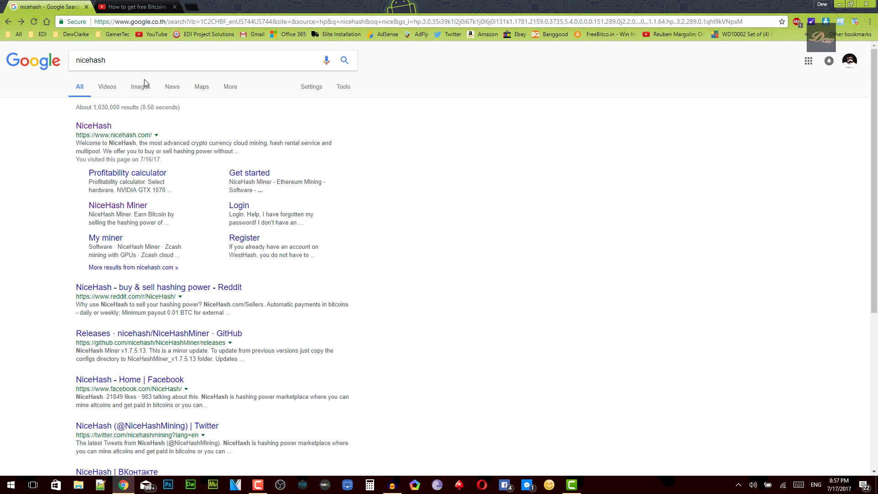
Step: Open the NiceHash site and go via Sell Hashing Power to the NiceHash Miner download page
click(98, 126)
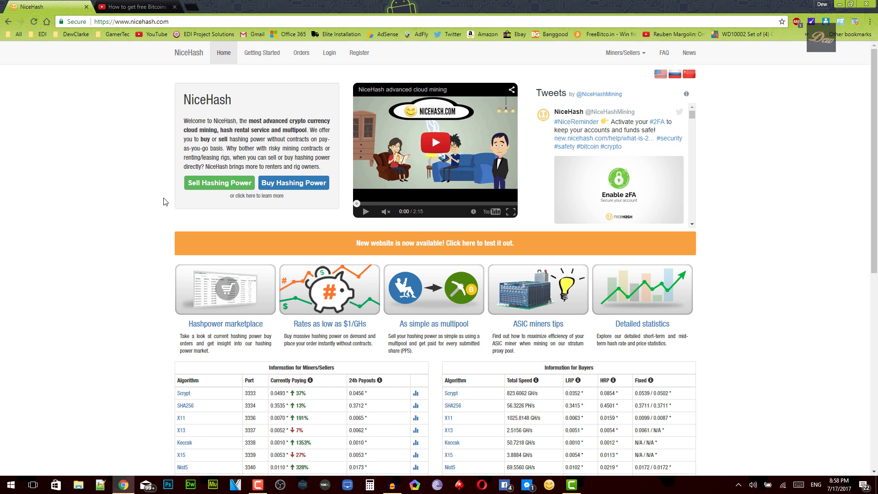
click(206, 190)
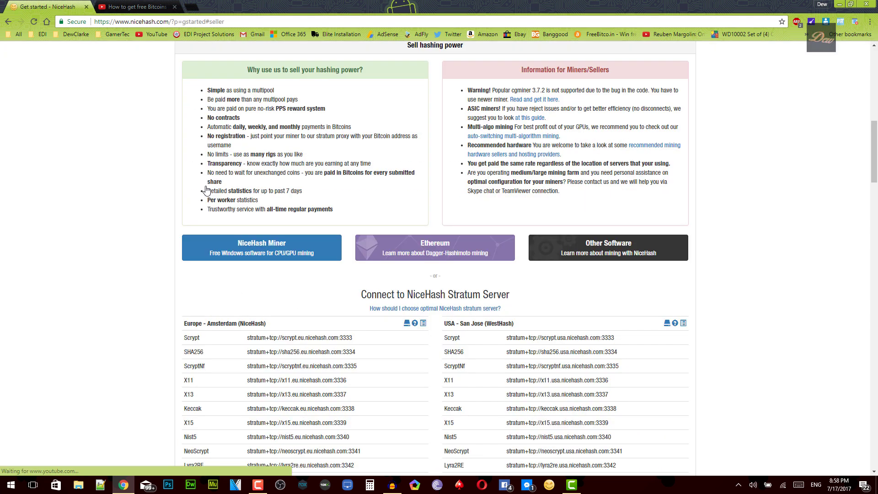
scroll(240, 156, down, 1)
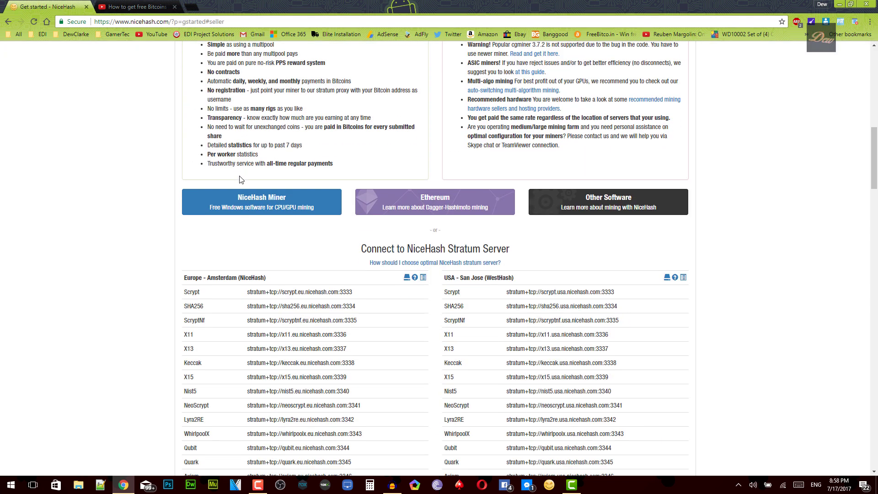
click(253, 207)
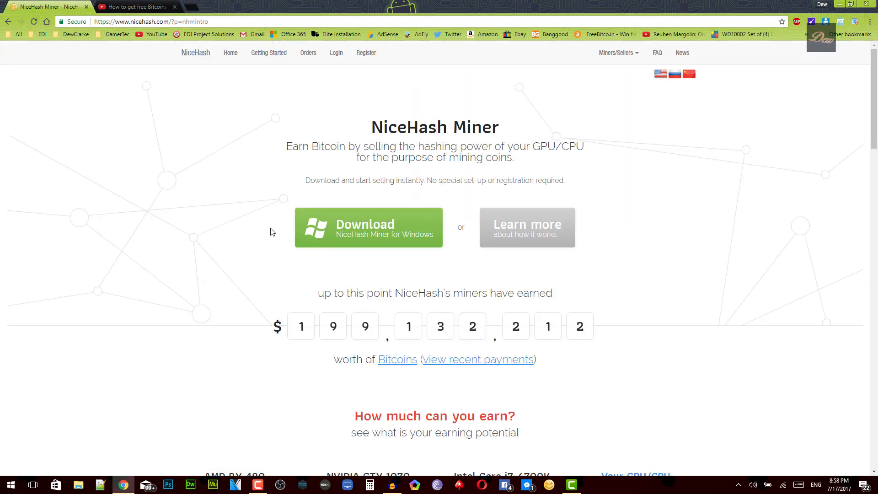
click(398, 238)
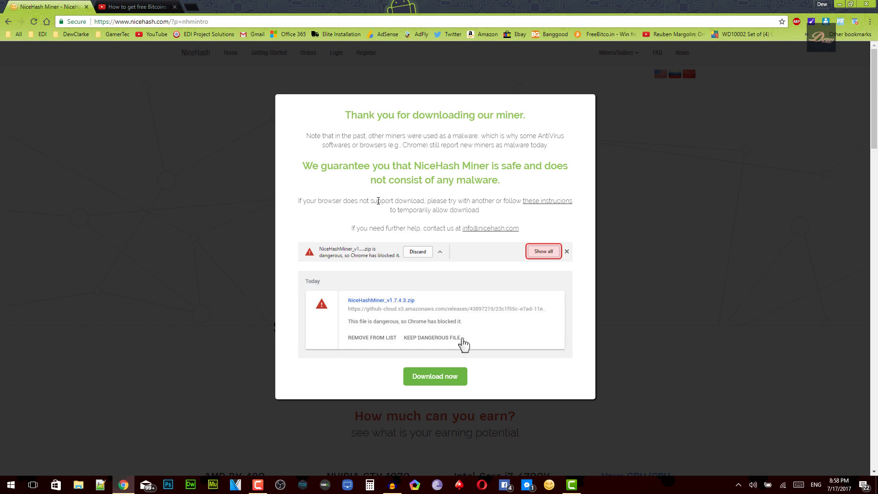
click(445, 382)
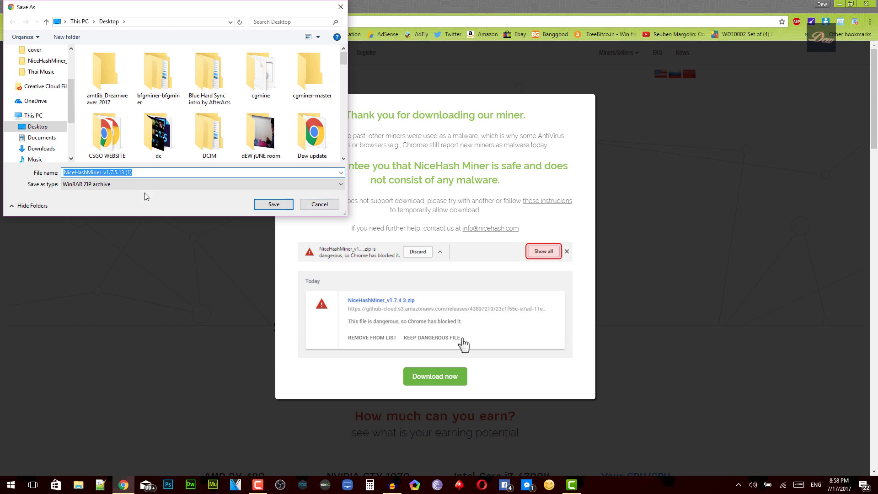
click(315, 208)
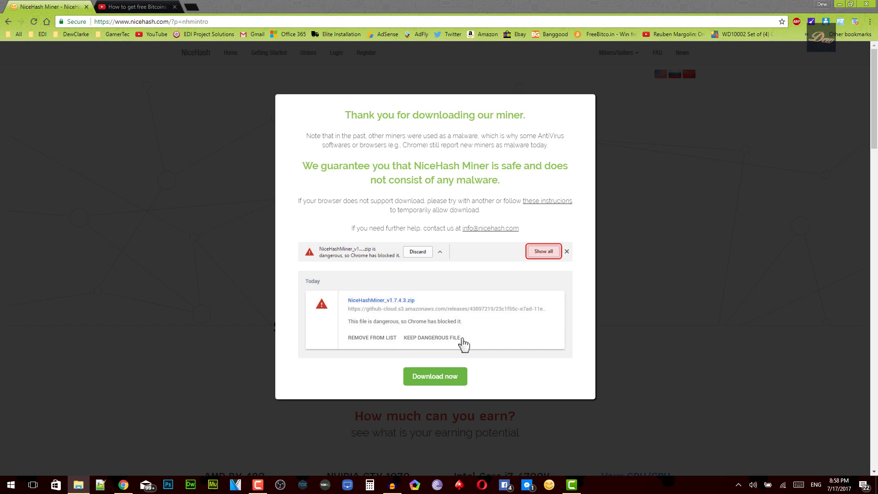
Step: Launch NiceHashMiner.exe from the nested NiceHashMiner_v1.4.0.0 folders
double_click(498, 105)
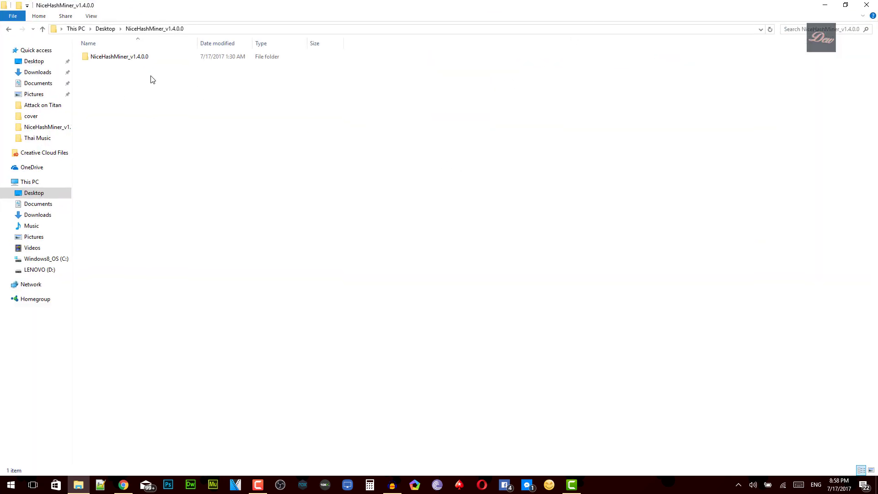
double_click(133, 61)
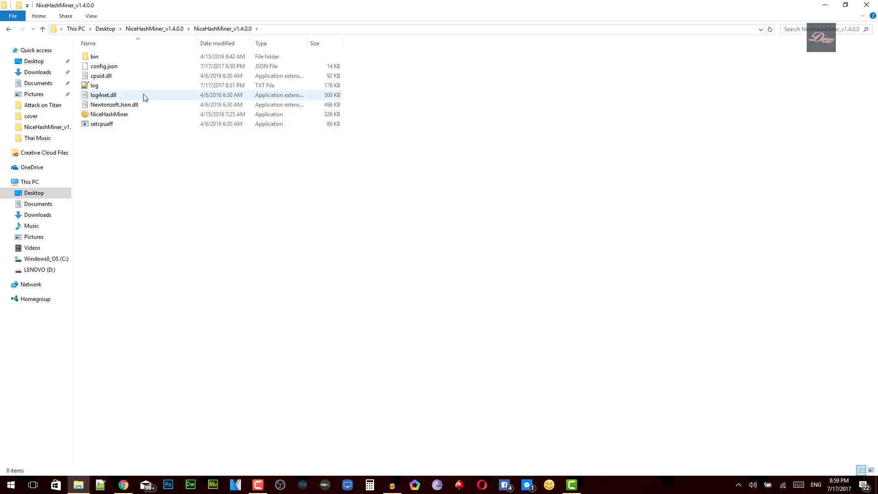
click(549, 484)
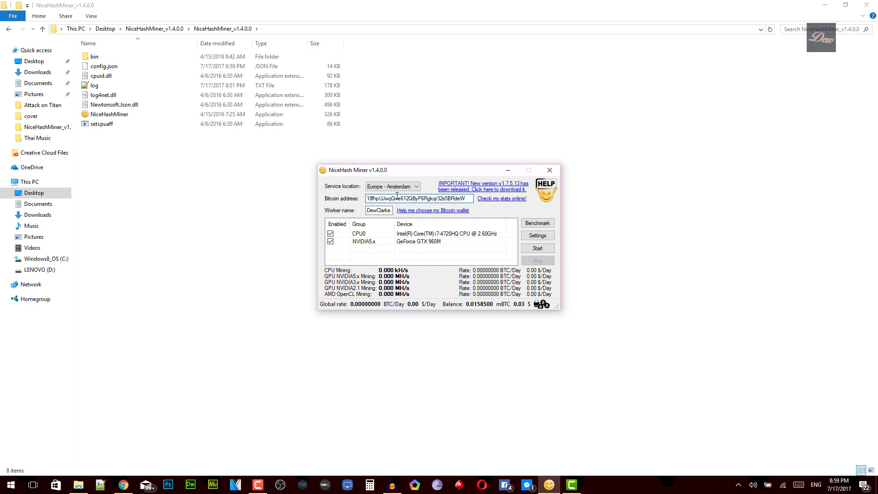
mouse_move(467, 200)
mouse_down()
mouse_move(364, 201)
mouse_move(483, 196)
mouse_move(366, 199)
mouse_move(466, 198)
mouse_up()
drag(370, 198, 479, 201)
click(468, 199)
click(382, 210)
double_click(382, 209)
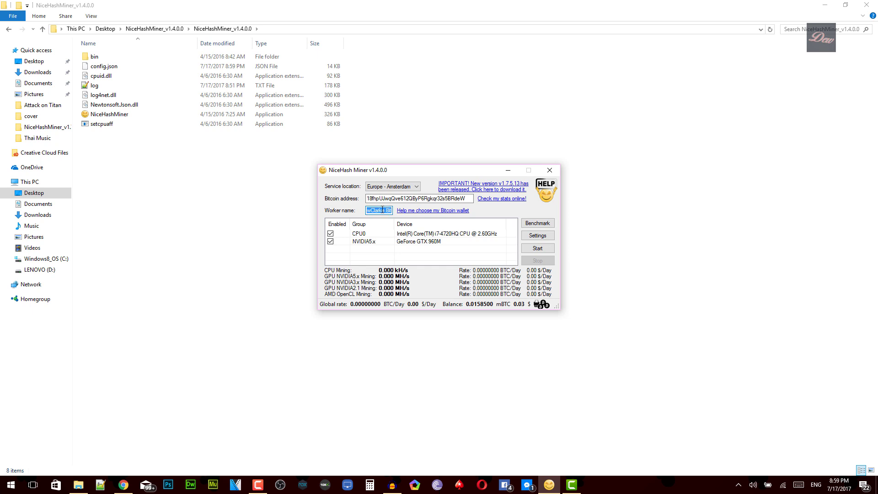
click(267, 29)
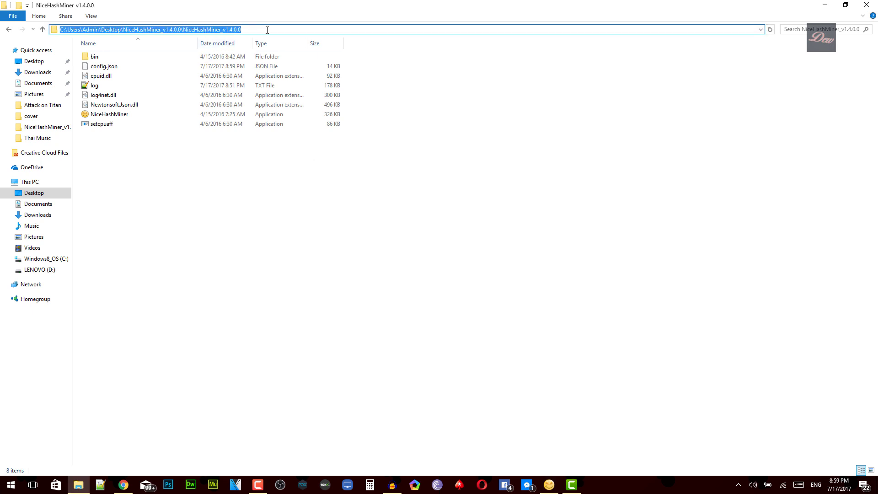
text(DewClarke.Bit)
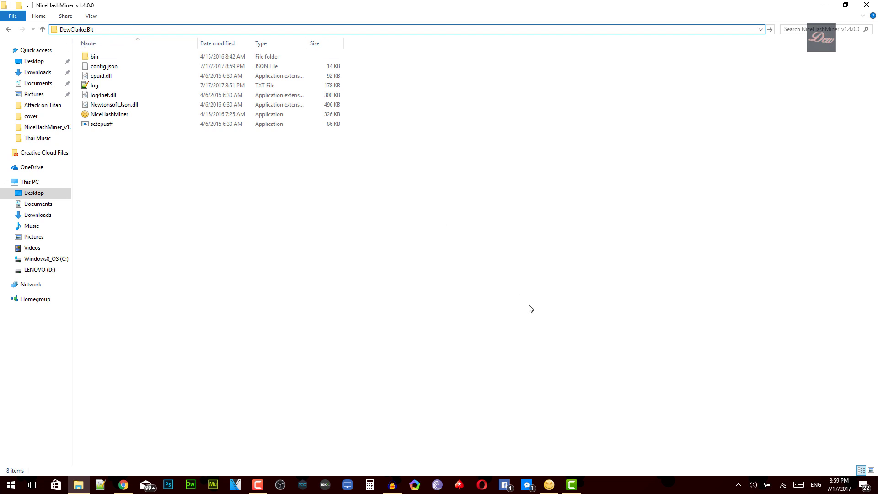
click(549, 485)
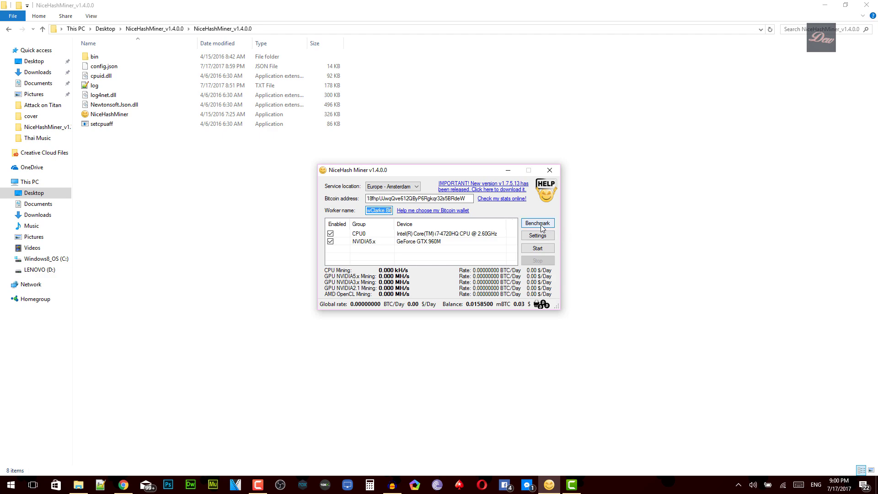
Step: Open and close the Benchmark dialog without running it, then reposition the NiceHash Miner window
key(Tab)
key(Return)
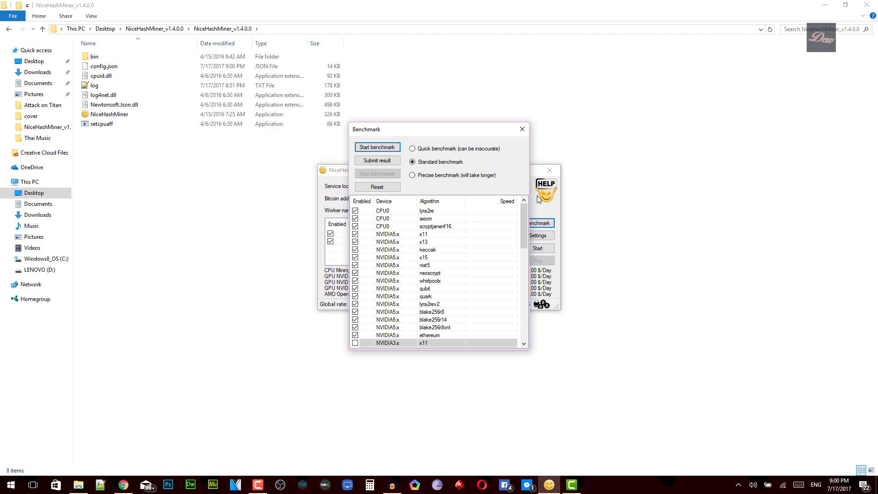
click(523, 130)
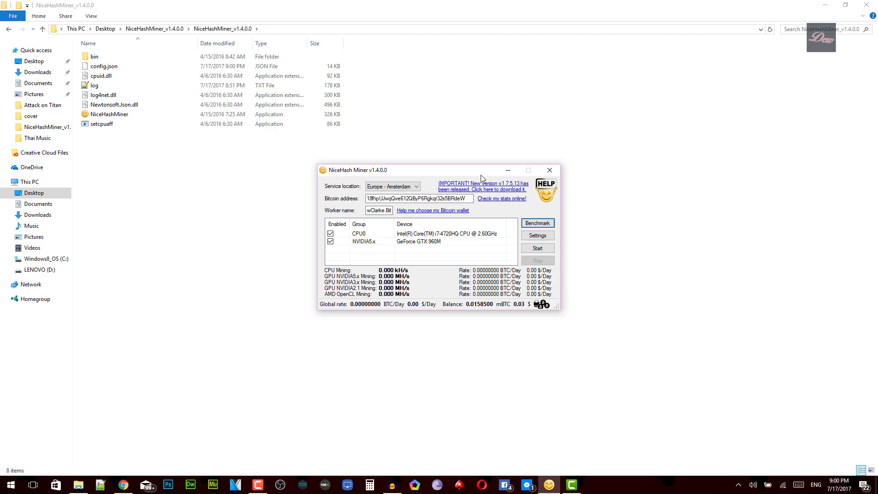
drag(480, 175, 469, 146)
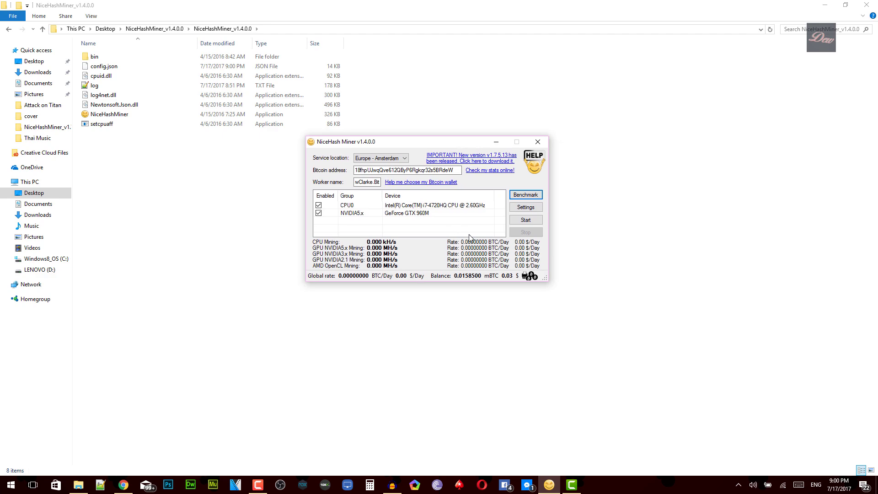
Step: Start mining and arrange the CPU and GPU miner consoles beside the NiceHash Miner window
click(526, 220)
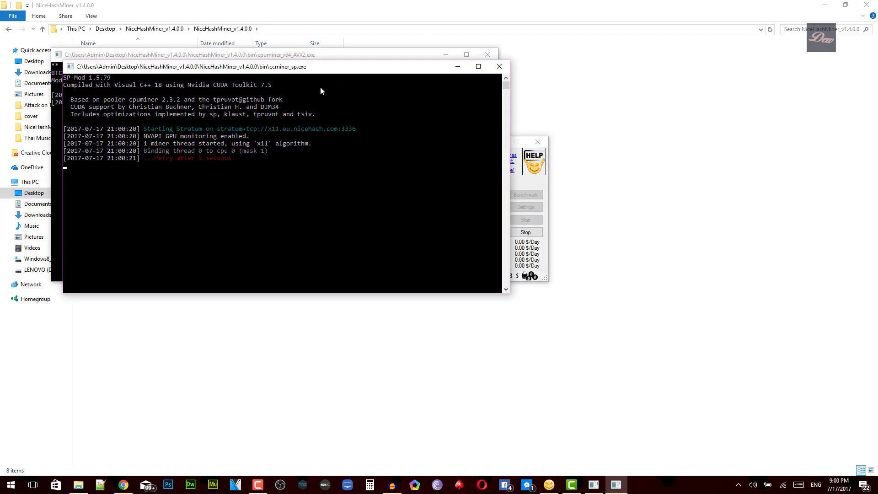
drag(309, 66, 254, 224)
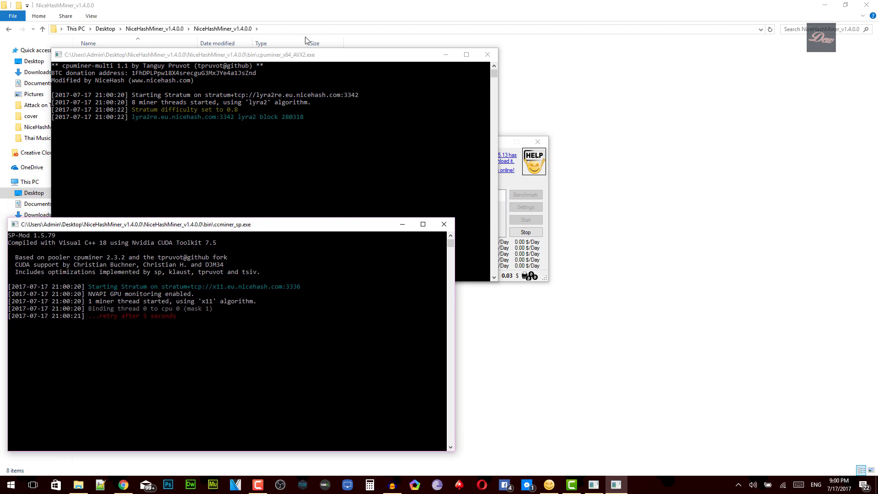
drag(301, 56, 251, 10)
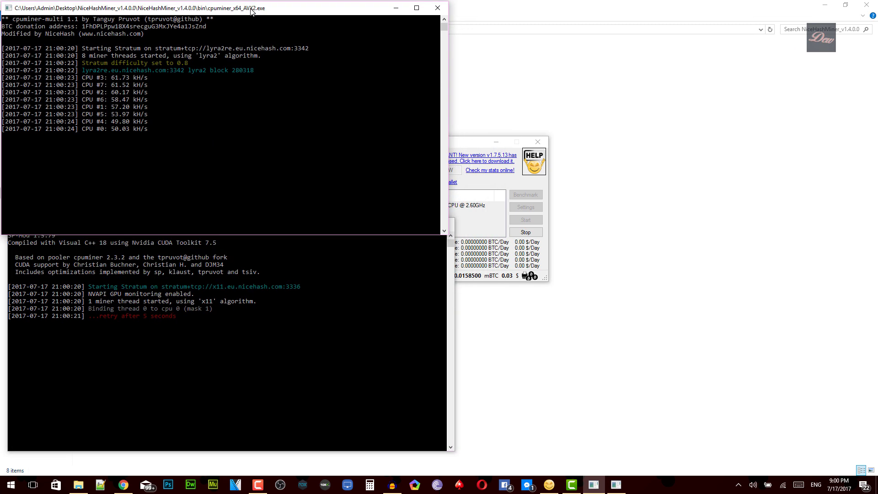
click(313, 316)
drag(310, 224, 298, 244)
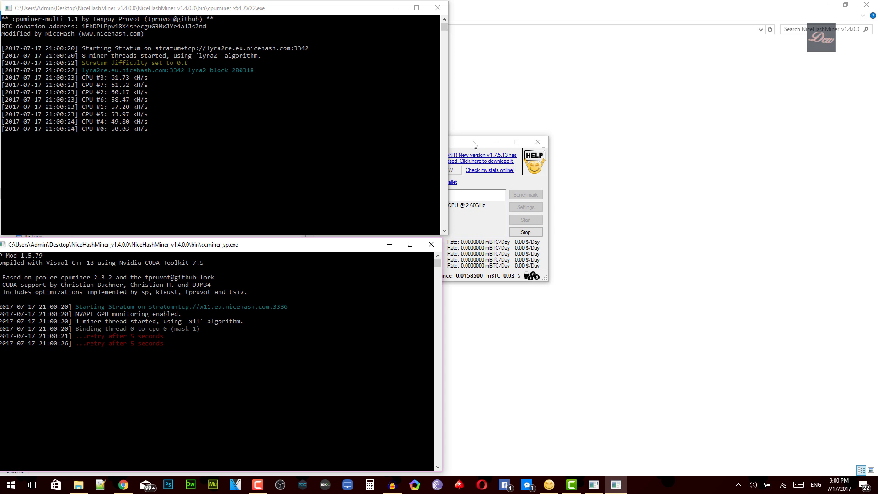
drag(473, 145, 637, 152)
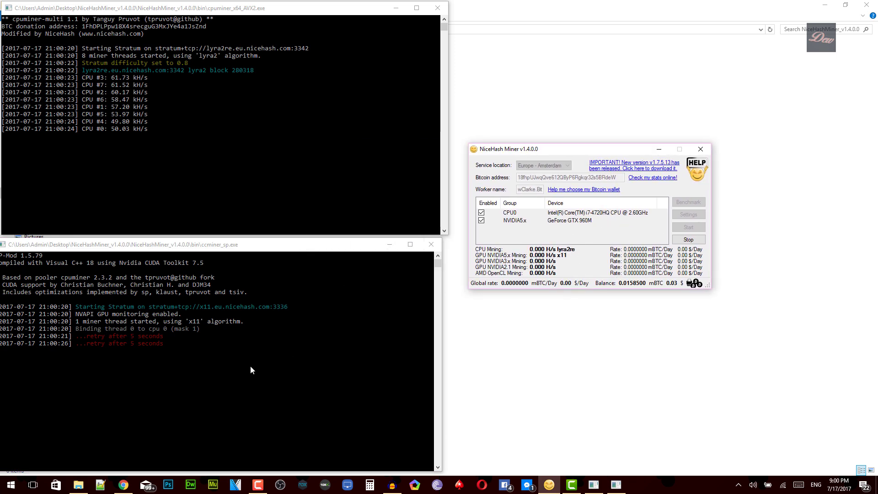
drag(173, 246, 181, 247)
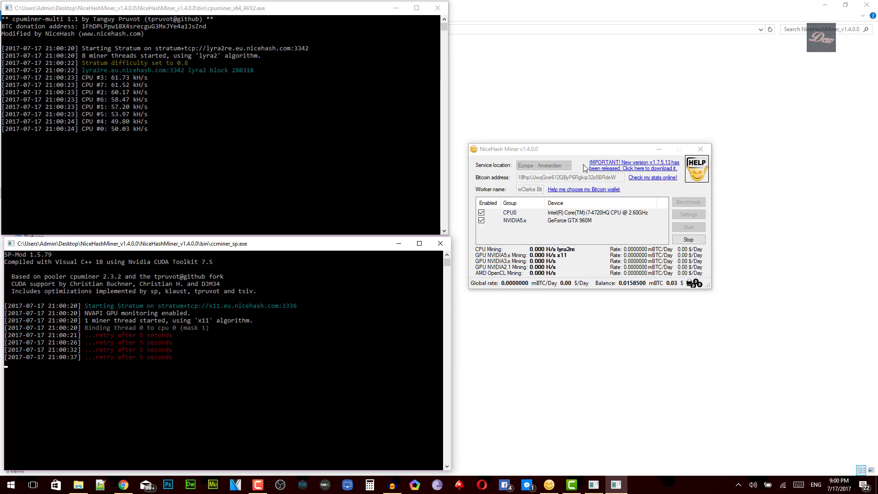
Step: Stop mining so both consoles close, and move the NiceHash Miner window left
click(675, 238)
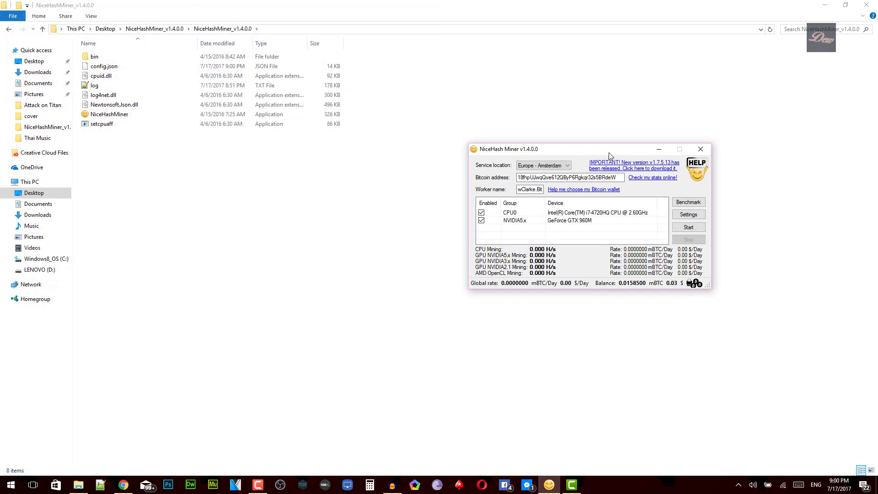
drag(604, 151, 447, 141)
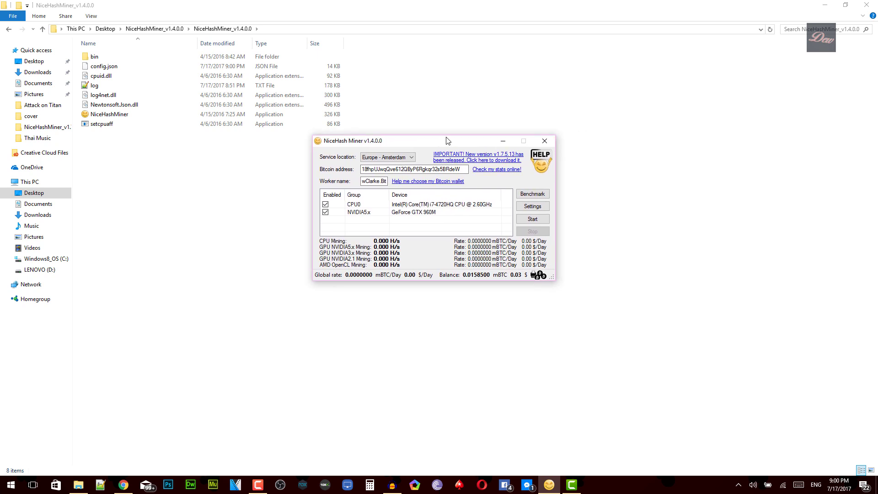